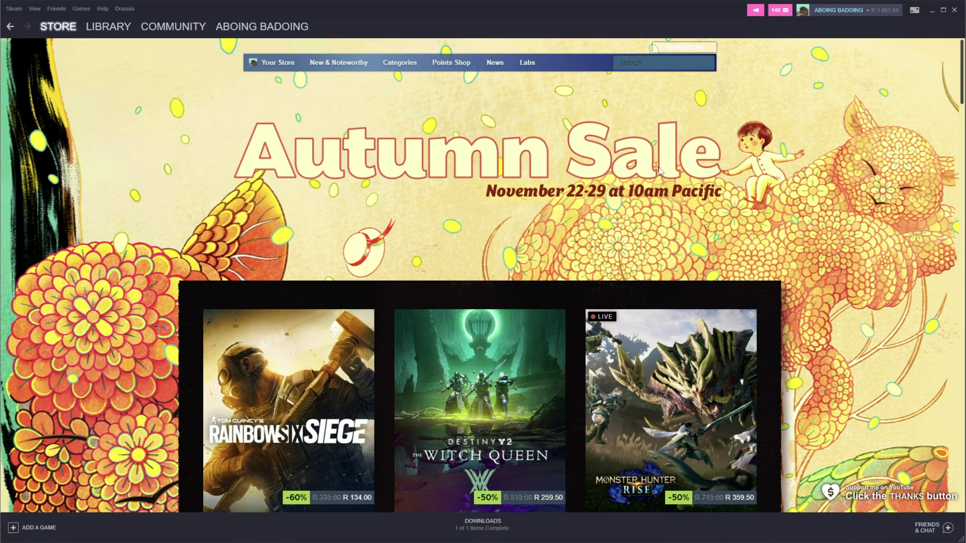
Open the 2022 Steam Awards nomination page from the store's Autumn Sale page and look through the award categories and badge tasks.
{"action": "scroll", "coordinate": [659, 170], "scroll_direction": "down", "scroll_amount": 6}
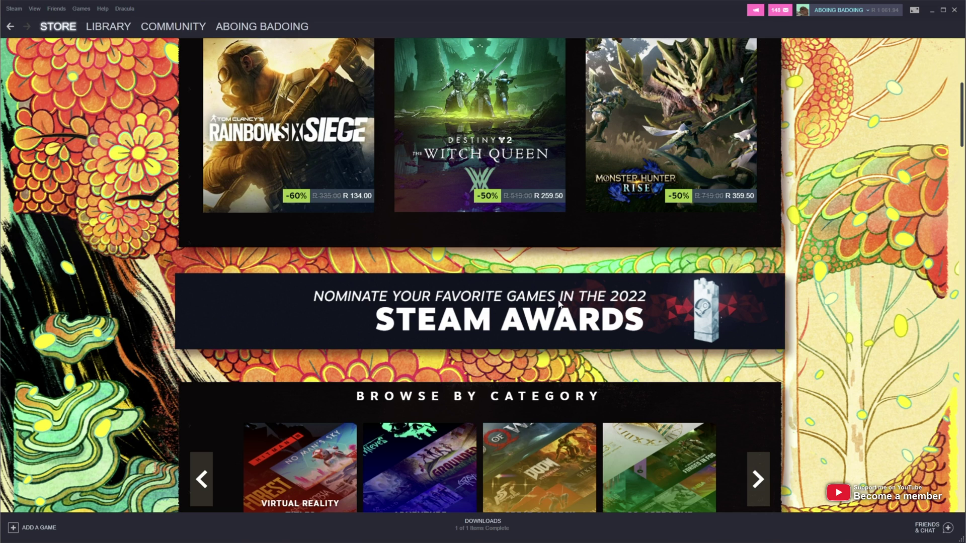
{"action": "left_click", "coordinate": [558, 302]}
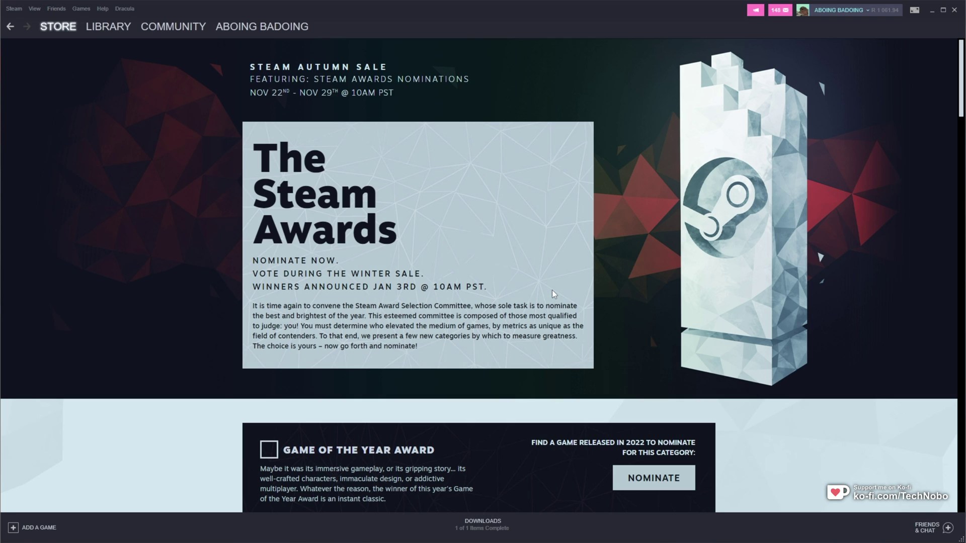
{"action": "scroll", "coordinate": [667, 282], "scroll_direction": "down", "scroll_amount": 1}
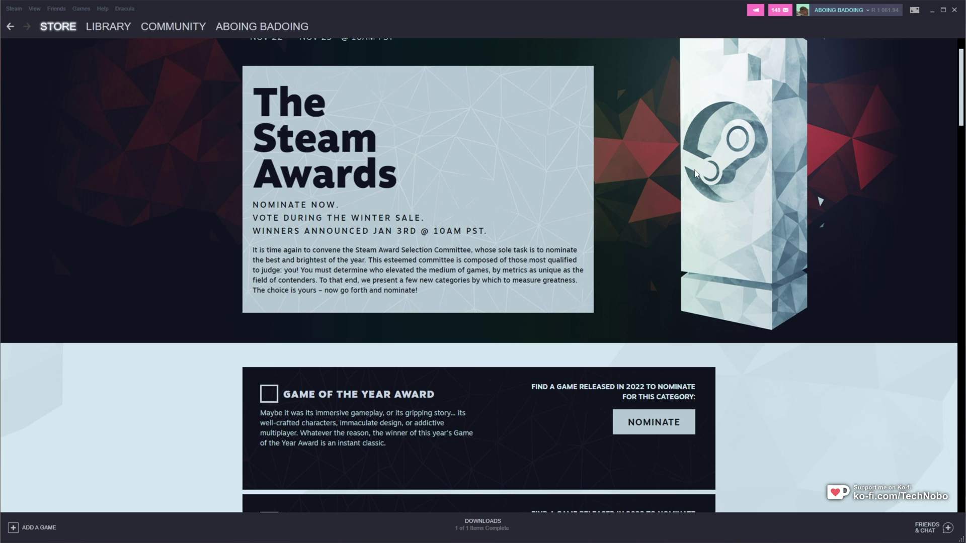
{"action": "scroll", "coordinate": [714, 276], "scroll_direction": "down", "scroll_amount": 9}
{"action": "scroll", "coordinate": [731, 274], "scroll_direction": "down", "scroll_amount": 15}
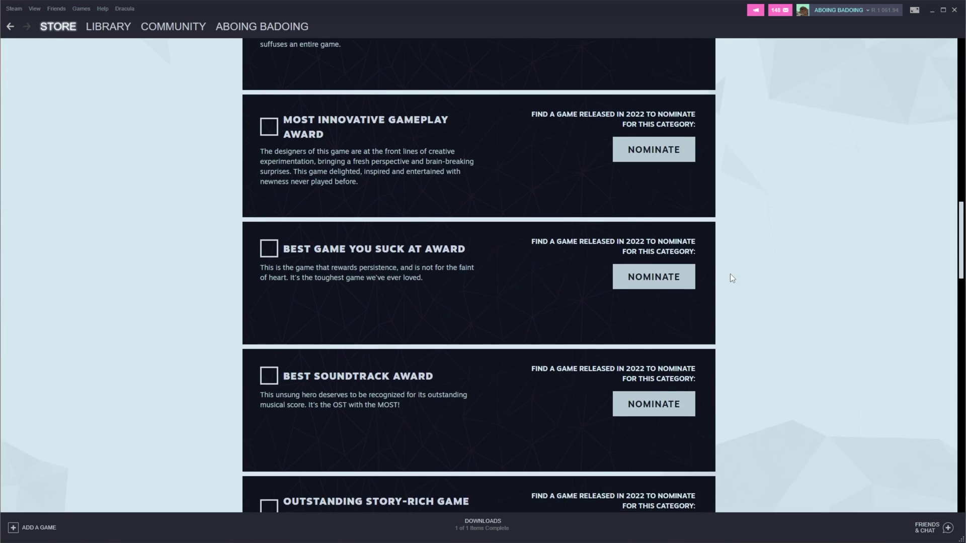
{"action": "scroll", "coordinate": [731, 278], "scroll_direction": "down", "scroll_amount": 2}
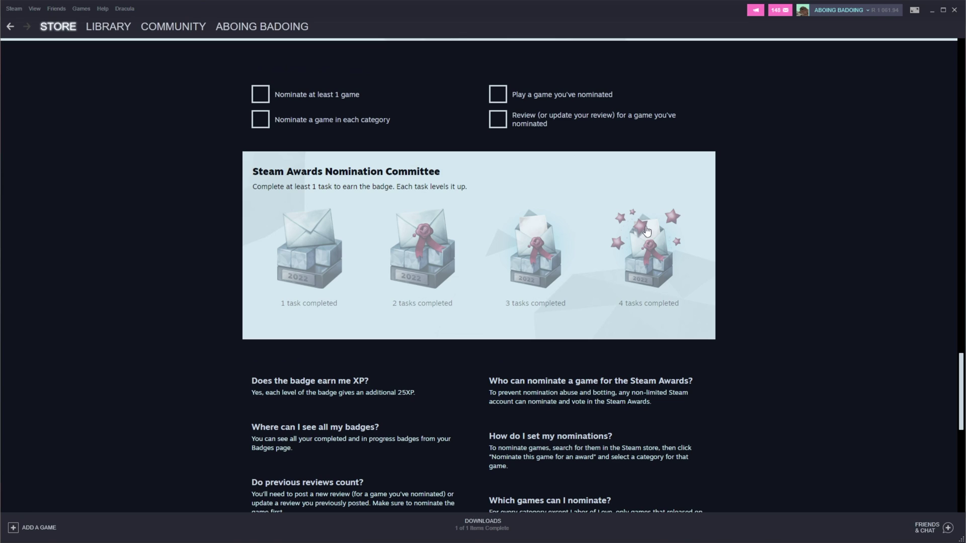
Read the nomination FAQ, highlighting the December 1st, 2021 eligibility date and the excluded previous Labor of Love winners.
{"action": "left_click", "coordinate": [428, 427]}
{"action": "scroll", "coordinate": [428, 427], "scroll_direction": "down", "scroll_amount": 5}
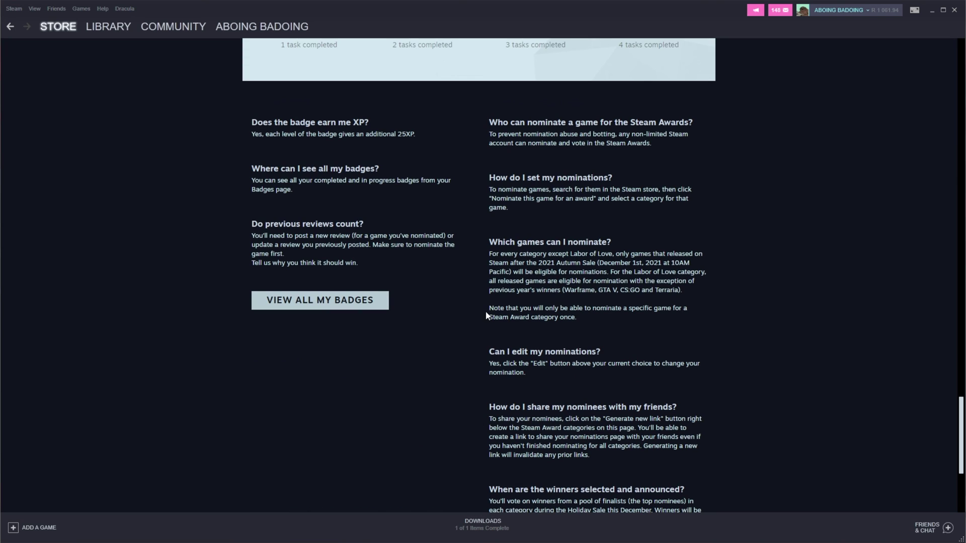
{"action": "left_click_drag", "start_coordinate": [539, 262], "coordinate": [662, 263]}
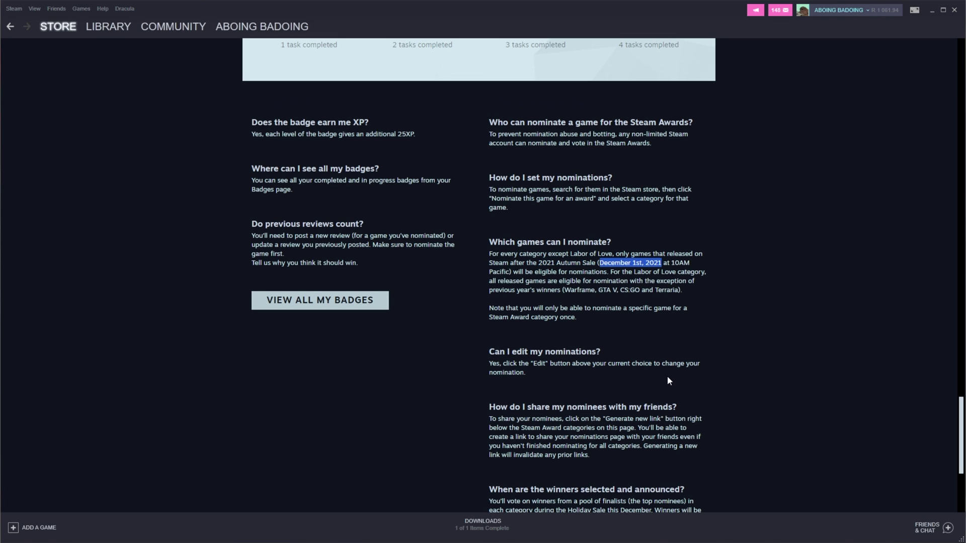
{"action": "left_click_drag", "start_coordinate": [681, 289], "coordinate": [556, 290]}
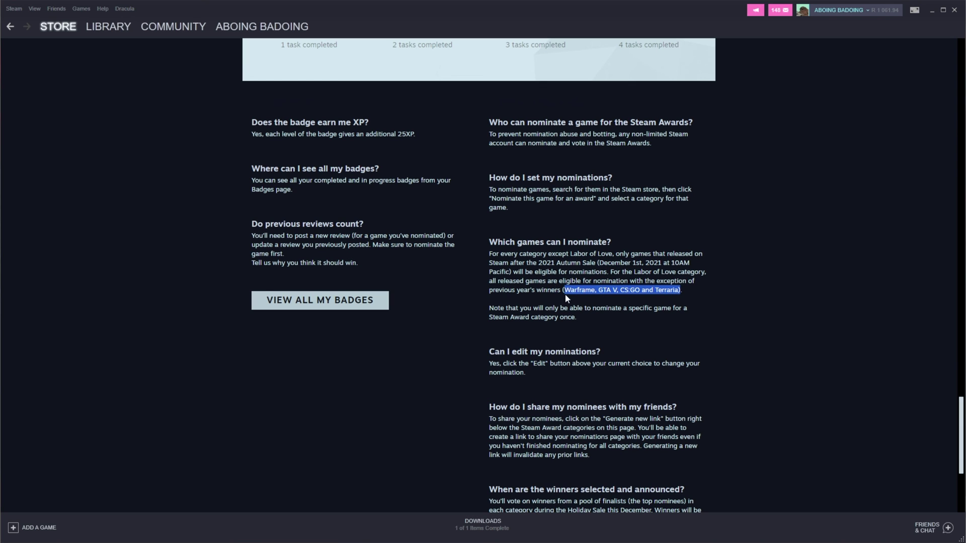
{"action": "left_click", "coordinate": [575, 390]}
{"action": "scroll", "coordinate": [575, 322], "scroll_direction": "up", "scroll_amount": 20}
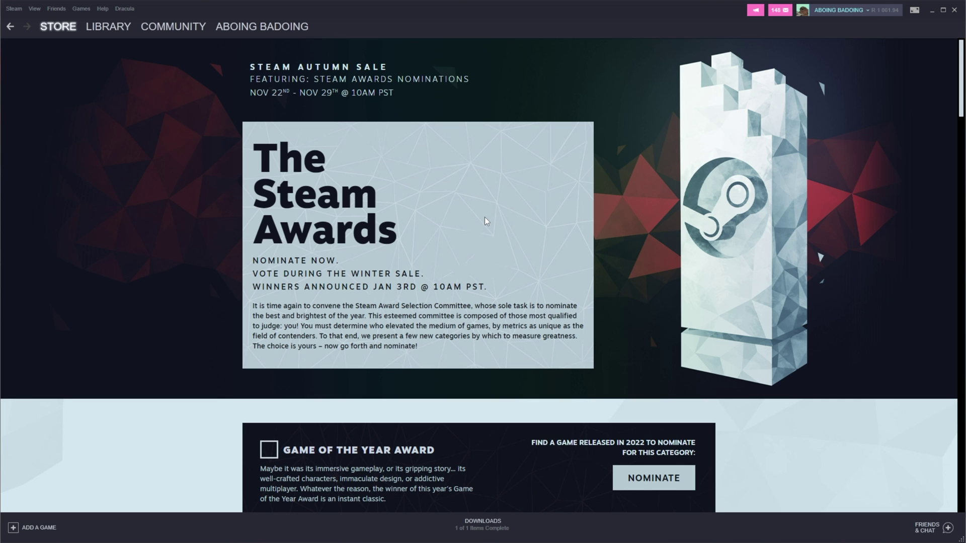
Nominate PowerWash Simulator for the Better With Friends Award.
{"action": "scroll", "coordinate": [486, 217], "scroll_direction": "down", "scroll_amount": 5}
{"action": "scroll", "coordinate": [485, 222], "scroll_direction": "down", "scroll_amount": 1}
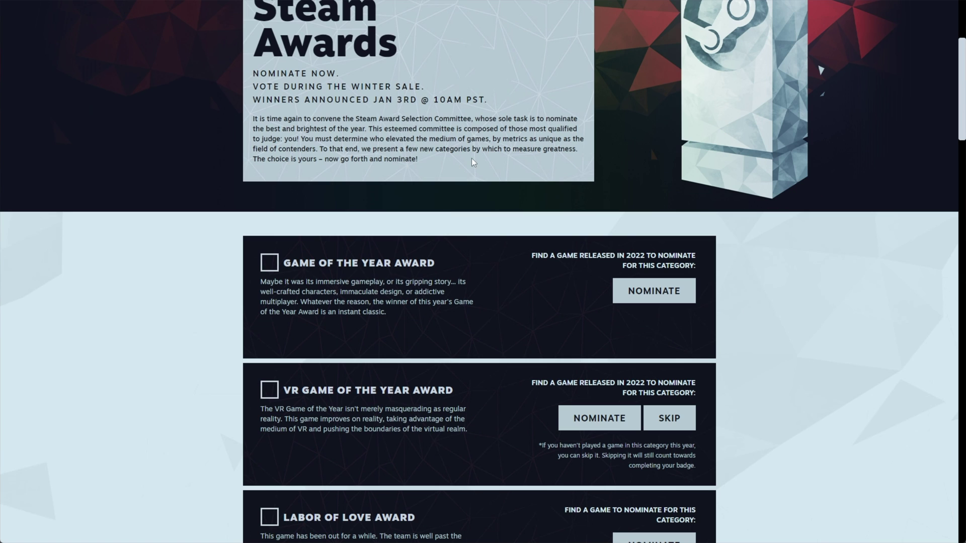
{"action": "scroll", "coordinate": [474, 166], "scroll_direction": "down", "scroll_amount": 3}
{"action": "scroll", "coordinate": [474, 173], "scroll_direction": "down", "scroll_amount": 5}
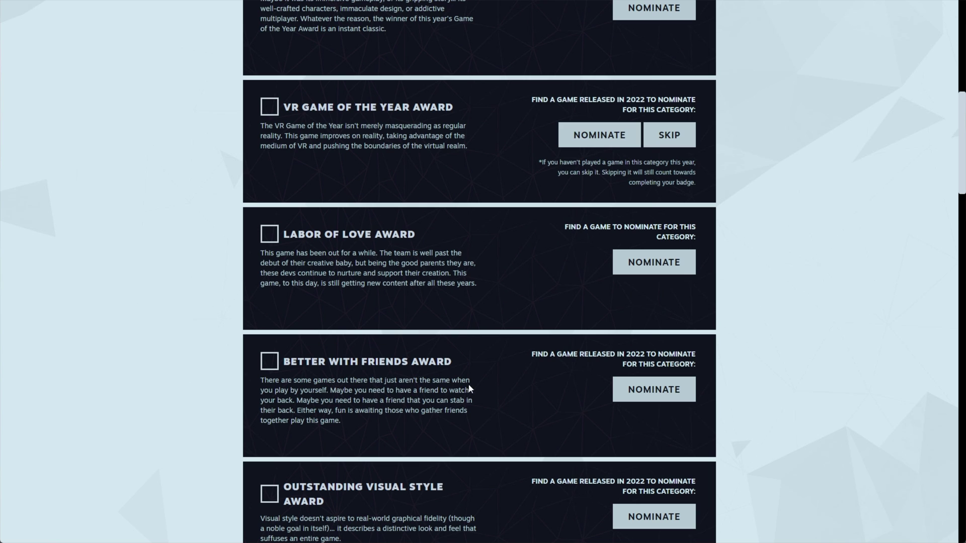
{"action": "left_click", "coordinate": [624, 390]}
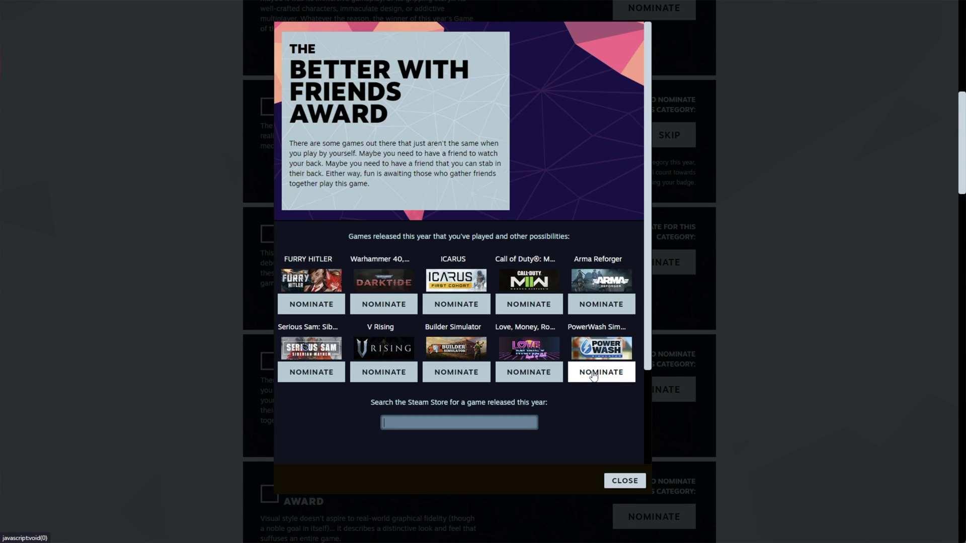
{"action": "left_click", "coordinate": [592, 376]}
Try to nominate Call of Duty: Warzone 2.0 for the Game of the Year Award from the store search for "warz".
{"action": "scroll", "coordinate": [545, 459], "scroll_direction": "down", "scroll_amount": 2}
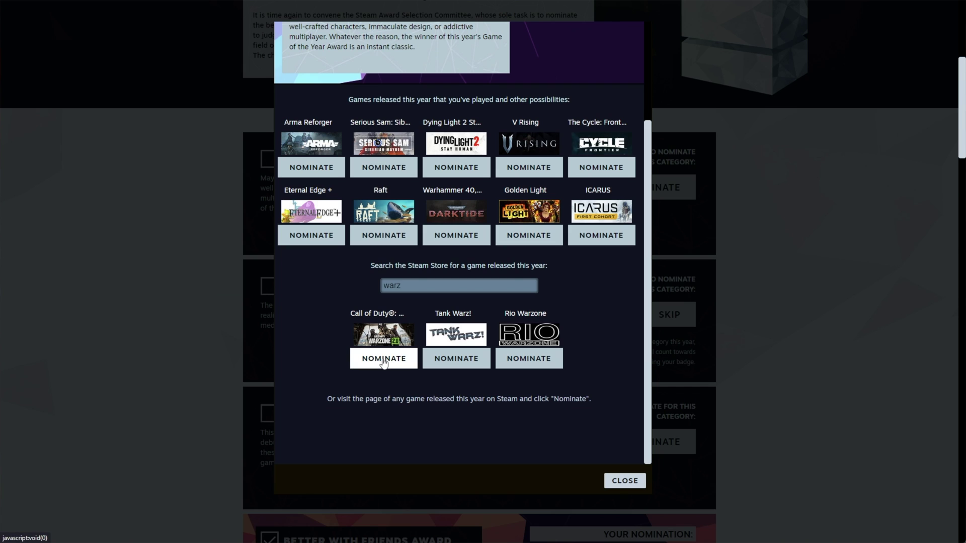
{"action": "left_click", "coordinate": [384, 360]}
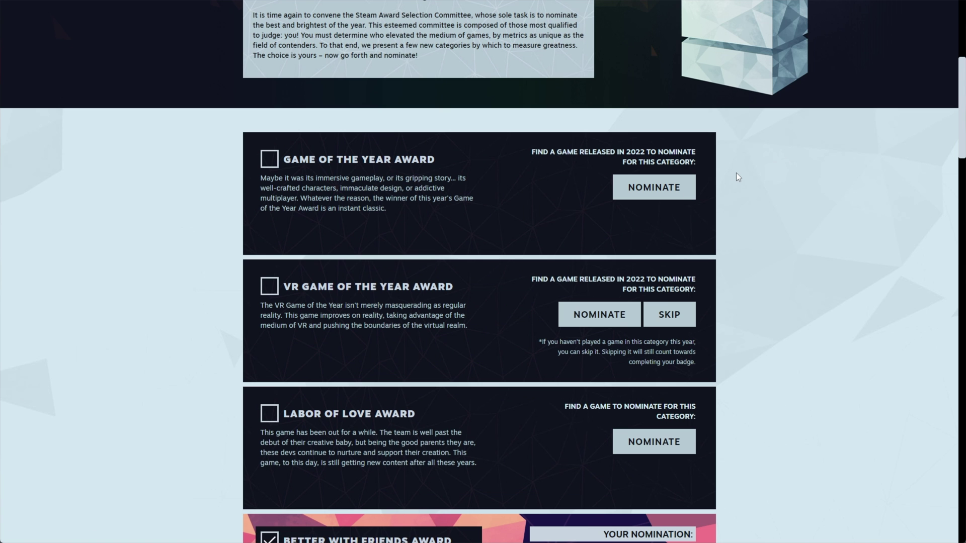
Review the PowerWash Simulator nomination and the badge task checklist, highlighting the task "Play a game you've nominated".
{"action": "scroll", "coordinate": [729, 154], "scroll_direction": "down", "scroll_amount": 5}
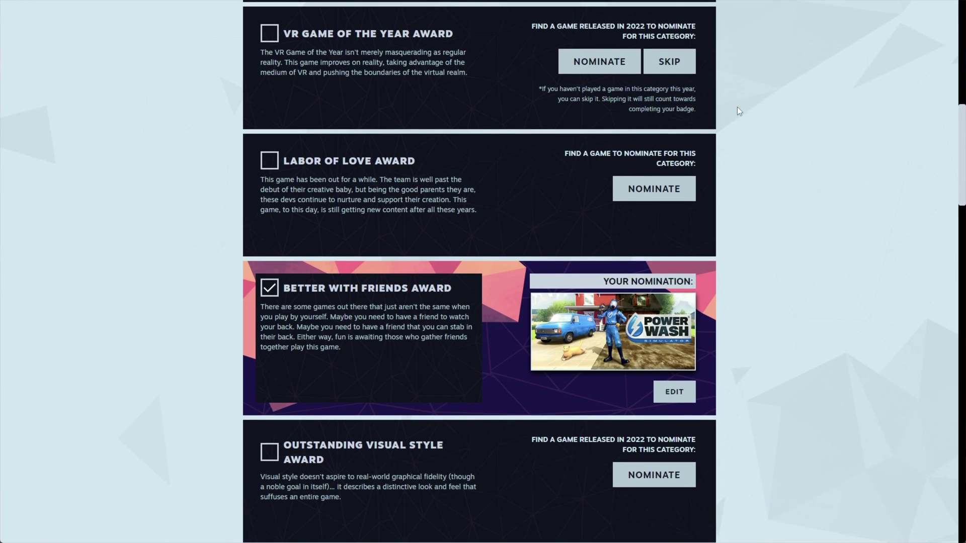
{"action": "scroll", "coordinate": [730, 126], "scroll_direction": "down", "scroll_amount": 2}
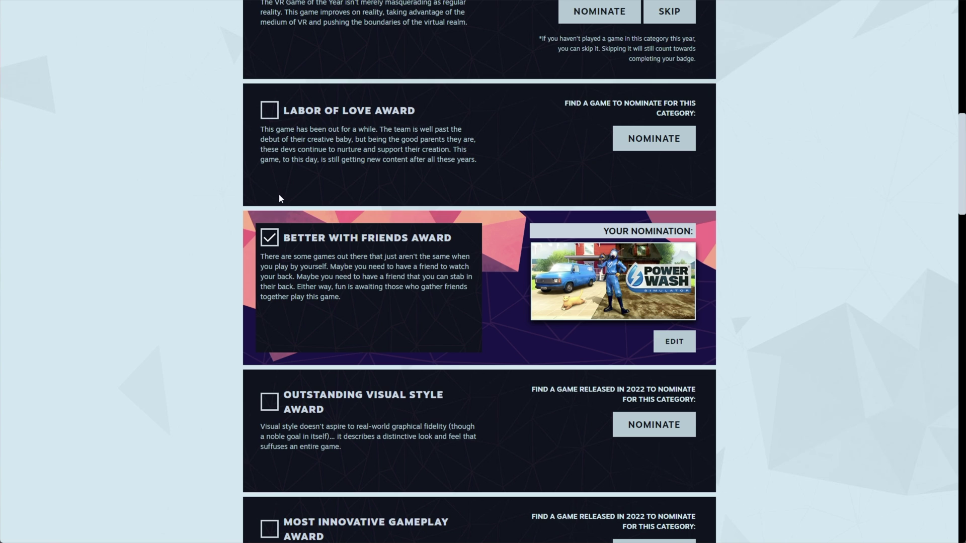
{"action": "scroll", "coordinate": [209, 233], "scroll_direction": "down", "scroll_amount": 20}
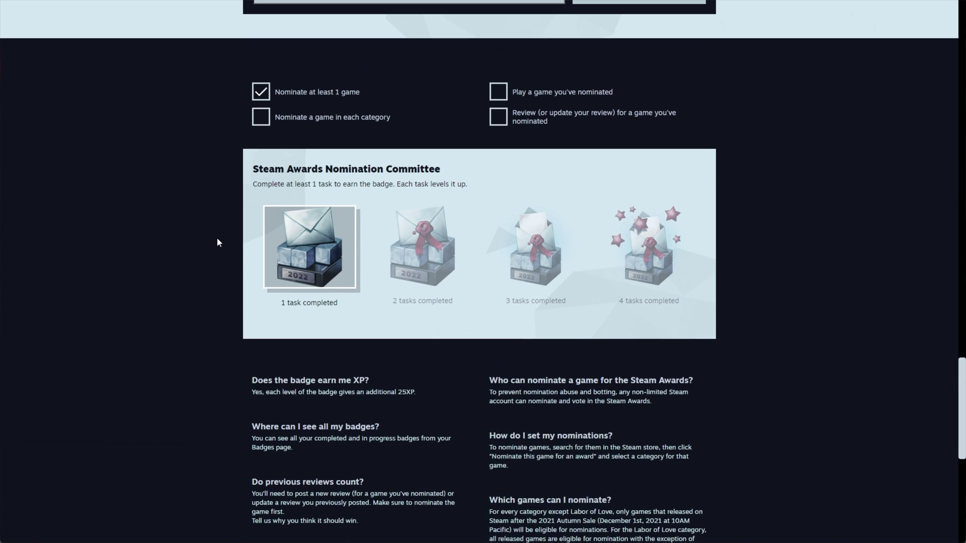
{"action": "scroll", "coordinate": [218, 243], "scroll_direction": "up", "scroll_amount": 2}
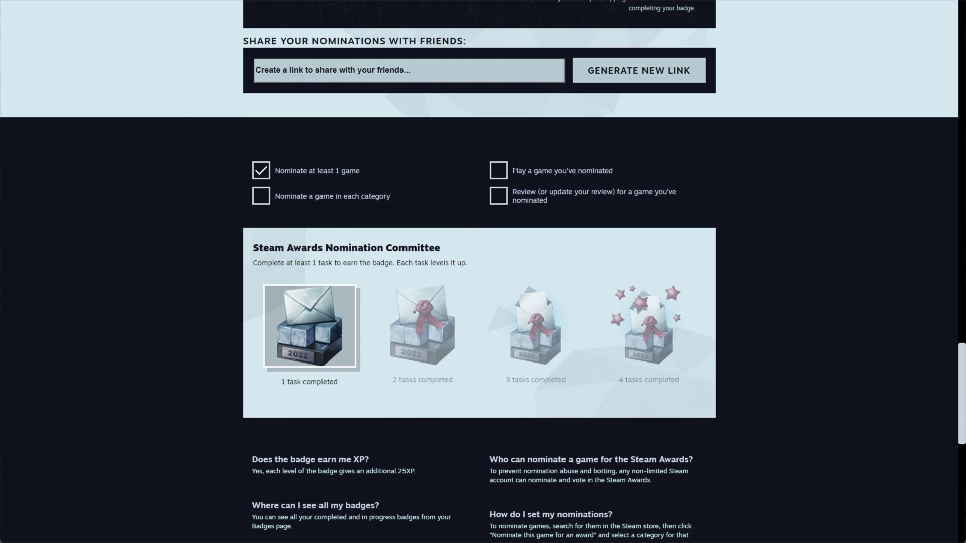
{"action": "left_click_drag", "start_coordinate": [514, 172], "coordinate": [618, 174]}
{"action": "scroll", "coordinate": [601, 215], "scroll_direction": "up", "scroll_amount": 20}
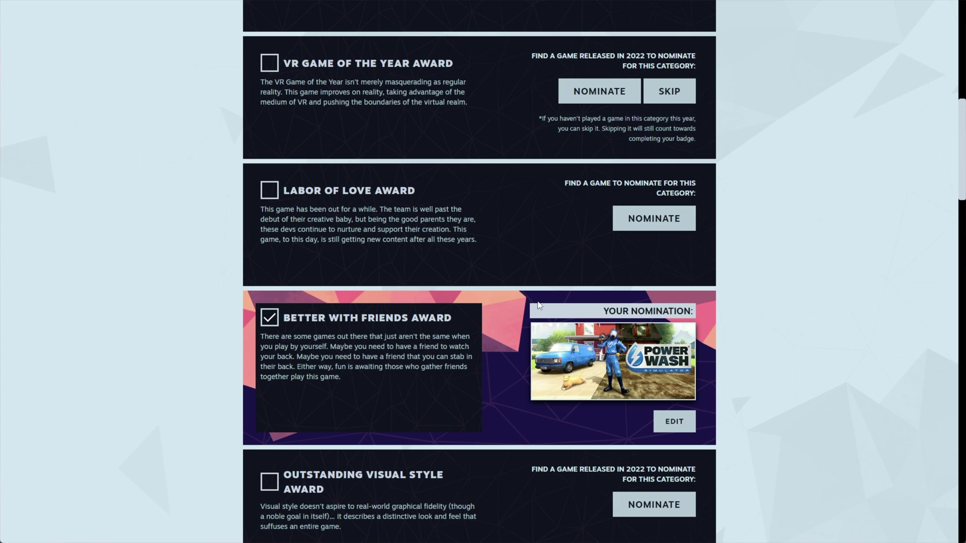
{"action": "scroll", "coordinate": [536, 303], "scroll_direction": "up", "scroll_amount": 8}
{"action": "scroll", "coordinate": [533, 303], "scroll_direction": "down", "scroll_amount": 7}
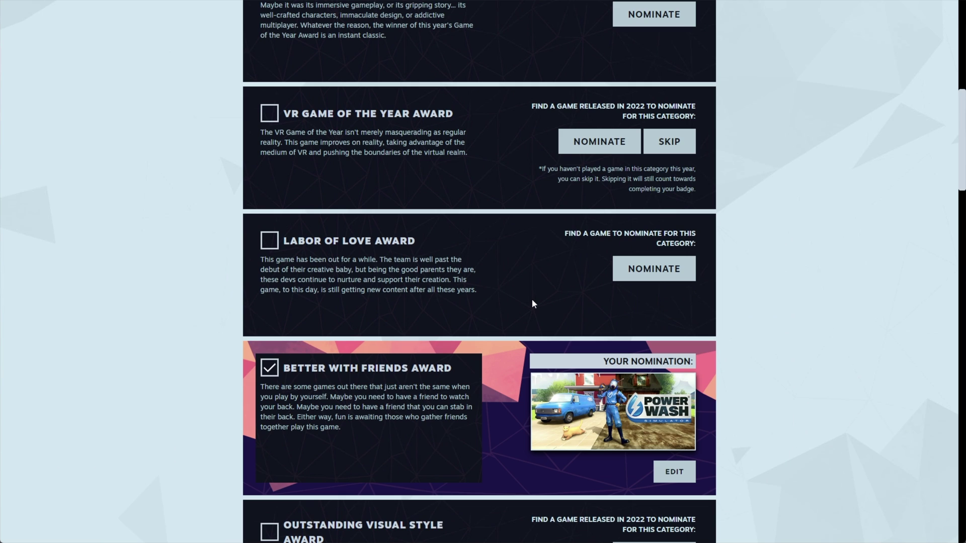
{"action": "scroll", "coordinate": [532, 303], "scroll_direction": "down", "scroll_amount": 2}
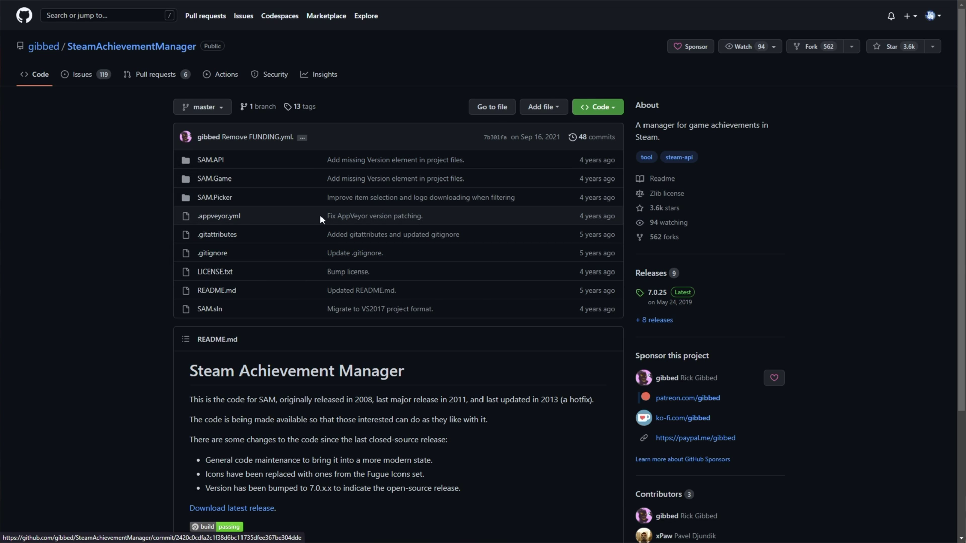
Get the Steam Achievement Manager 7.0.25 release from GitHub and extract SAM.API.dll, SAM.Game.exe and SAM.Picker.exe into New folder (5).
{"action": "left_click", "coordinate": [667, 301]}
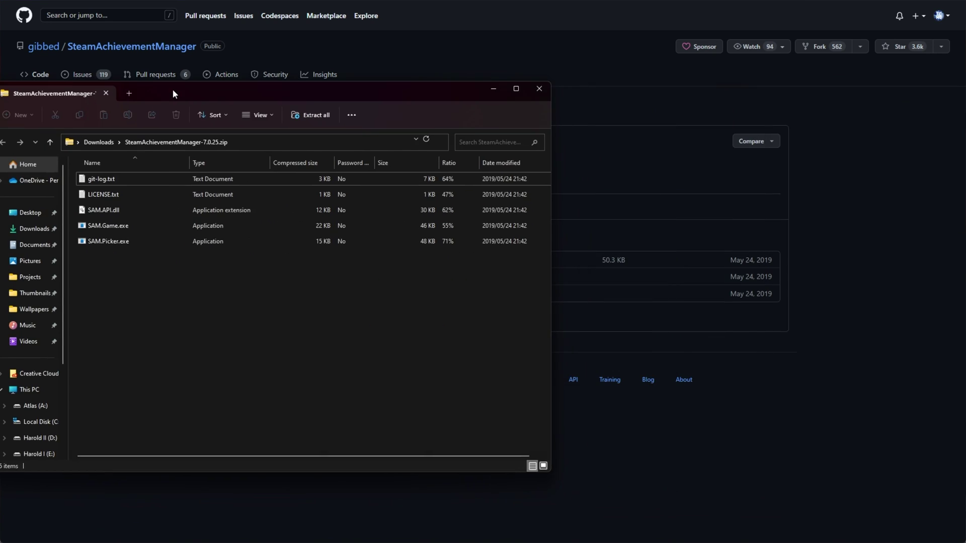
{"action": "left_click_drag", "start_coordinate": [238, 103], "coordinate": [297, 107]}
{"action": "left_click_drag", "start_coordinate": [273, 288], "coordinate": [234, 225]}
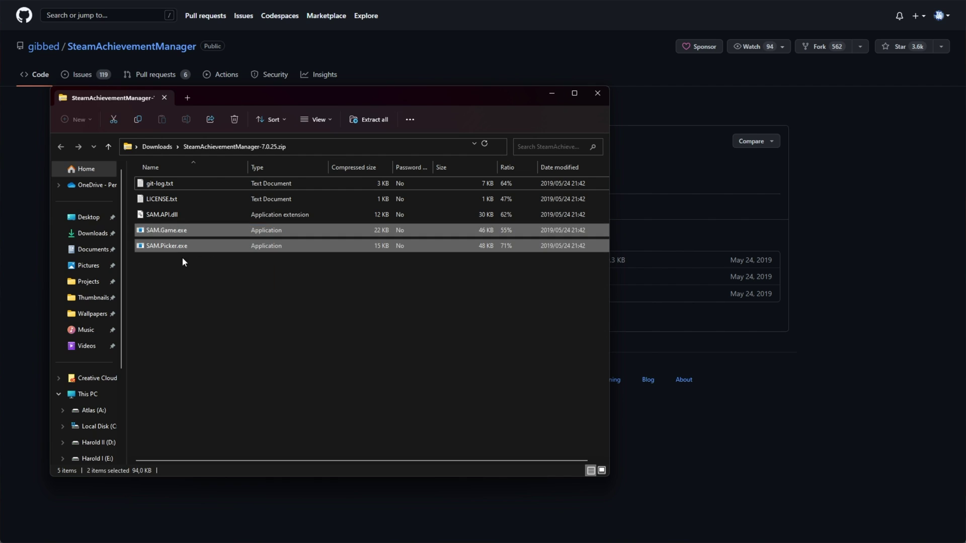
{"action": "left_click", "coordinate": [183, 212], "text": "ctrl"}
{"action": "key", "text": "alt+Tab"}
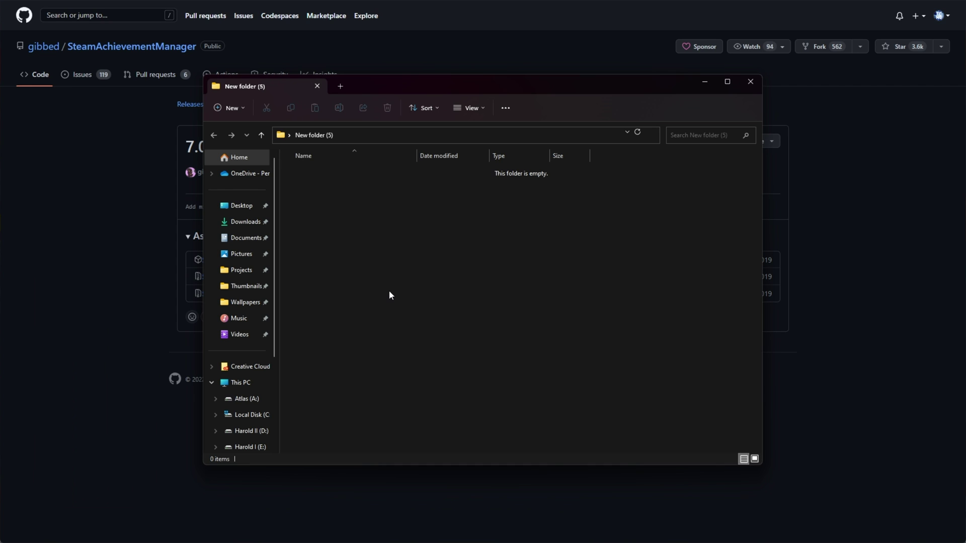
{"action": "left_click_drag", "start_coordinate": [932, 146], "coordinate": [345, 255]}
Run SAM.Picker.exe from the extracted files, accepting the security warning.
{"action": "left_click", "coordinate": [343, 203]}
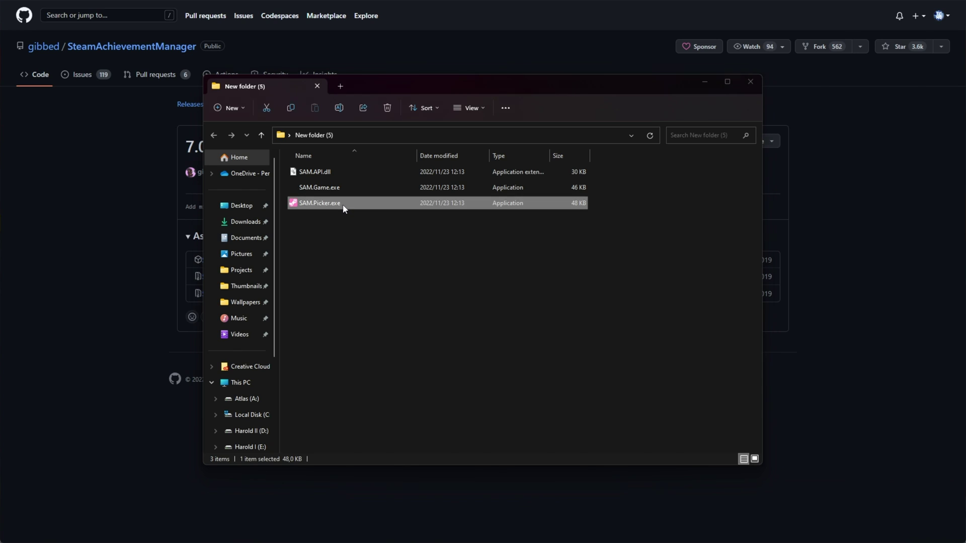
{"action": "double_click", "coordinate": [343, 203]}
{"action": "left_click", "coordinate": [578, 274]}
{"action": "left_click_drag", "start_coordinate": [476, 190], "coordinate": [491, 139]}
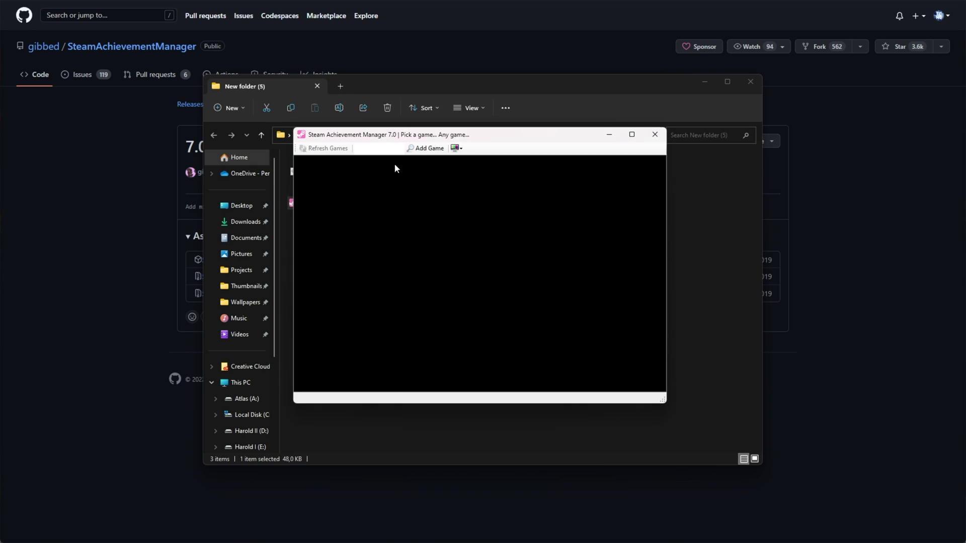
{"action": "left_click", "coordinate": [650, 191]}
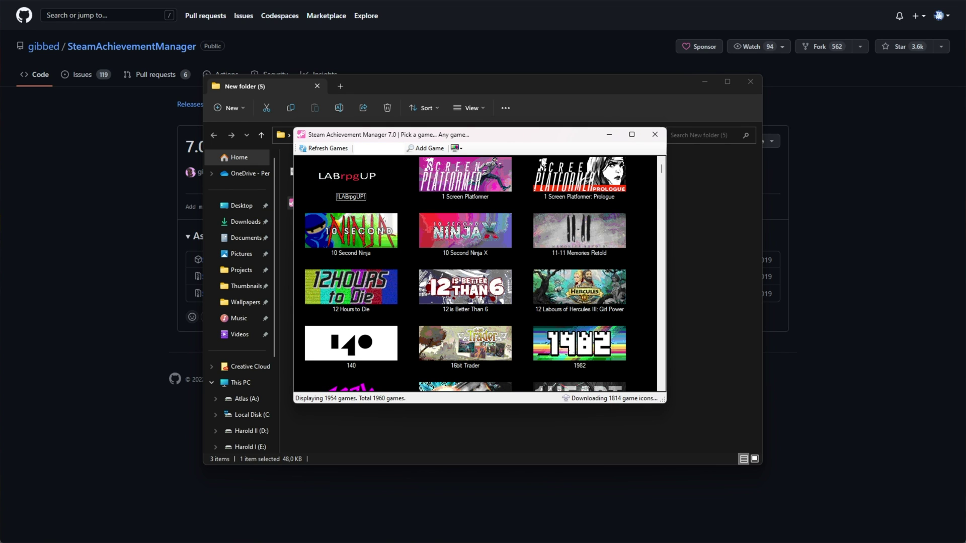
Find PowerWash Simulator in the game list, open it in the achievement manager, and check the playing status in the Steam friends window.
{"action": "left_click", "coordinate": [441, 242]}
{"action": "type", "text": "pow"}
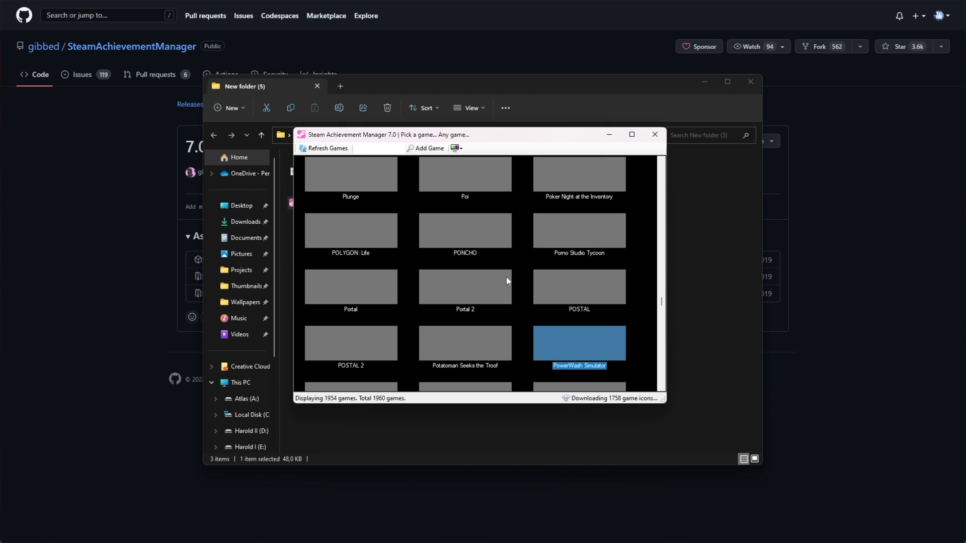
{"action": "scroll", "coordinate": [507, 281], "scroll_direction": "down", "scroll_amount": 3}
{"action": "scroll", "coordinate": [511, 267], "scroll_direction": "up", "scroll_amount": 2}
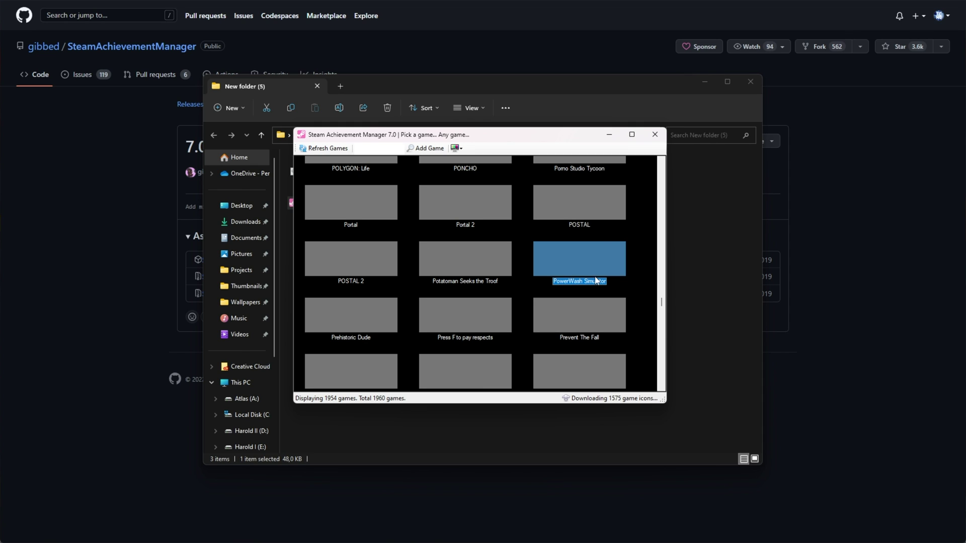
{"action": "double_click", "coordinate": [597, 258]}
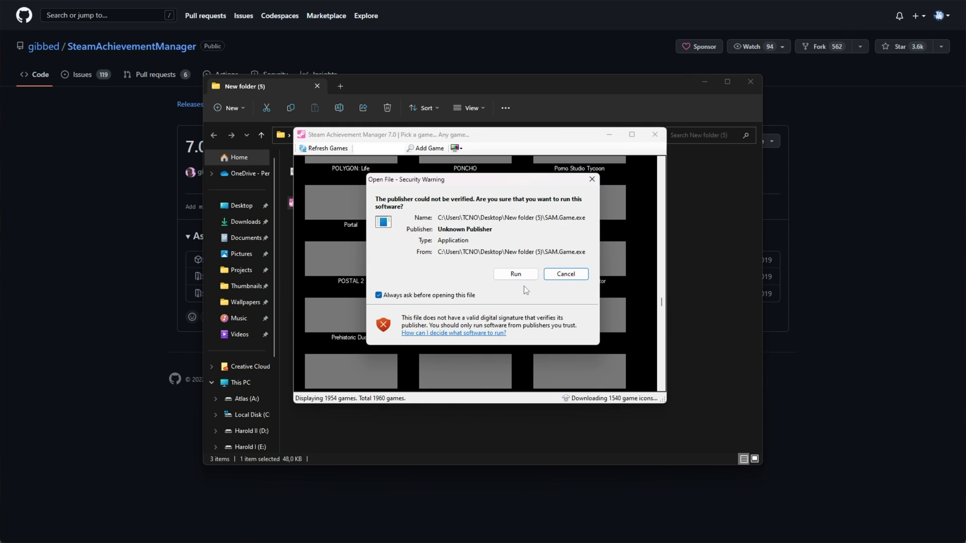
{"action": "key", "text": "Return"}
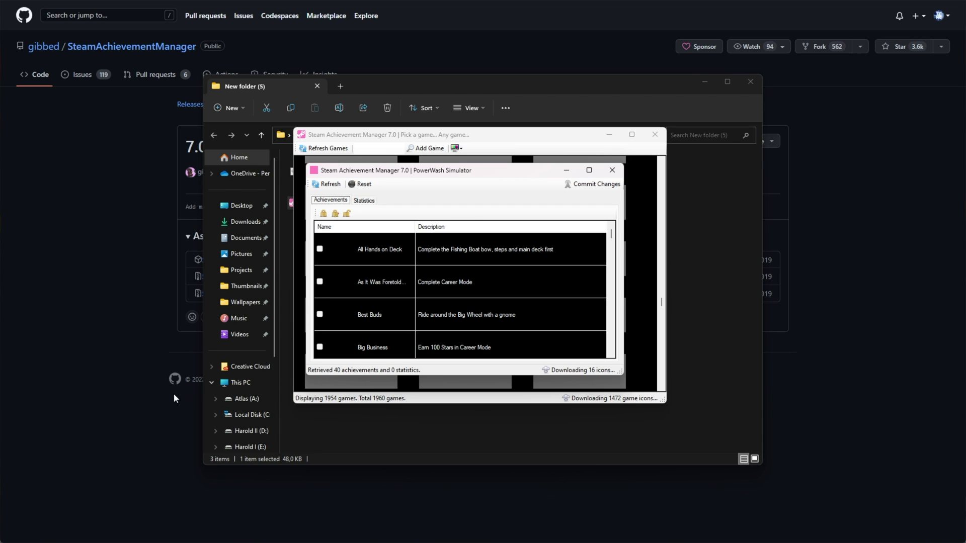
{"action": "left_click_drag", "start_coordinate": [499, 174], "coordinate": [461, 169]}
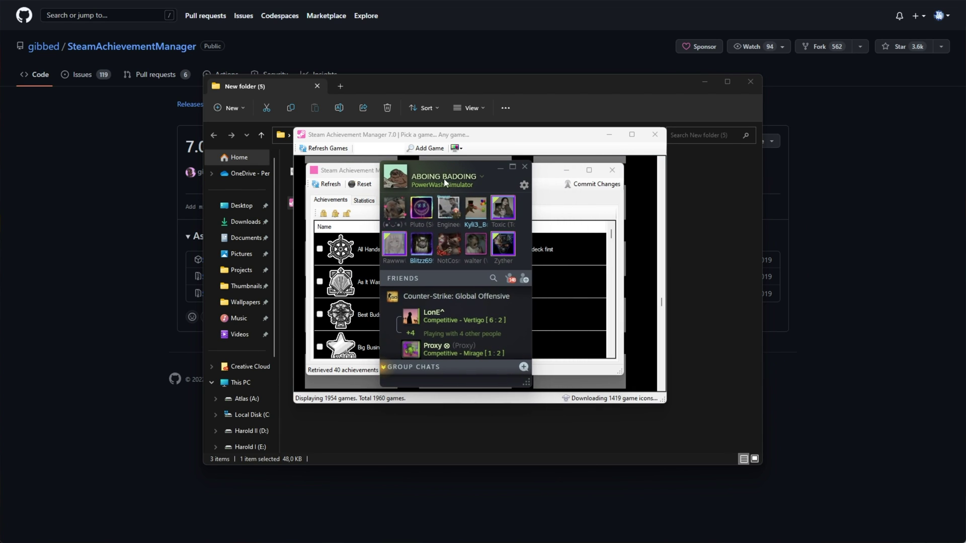
{"action": "left_click", "coordinate": [501, 172]}
Close the achievement manager windows and the extraction folder, and check the badge task progress on the Steam Awards page.
{"action": "left_click", "coordinate": [612, 170]}
{"action": "left_click", "coordinate": [655, 134]}
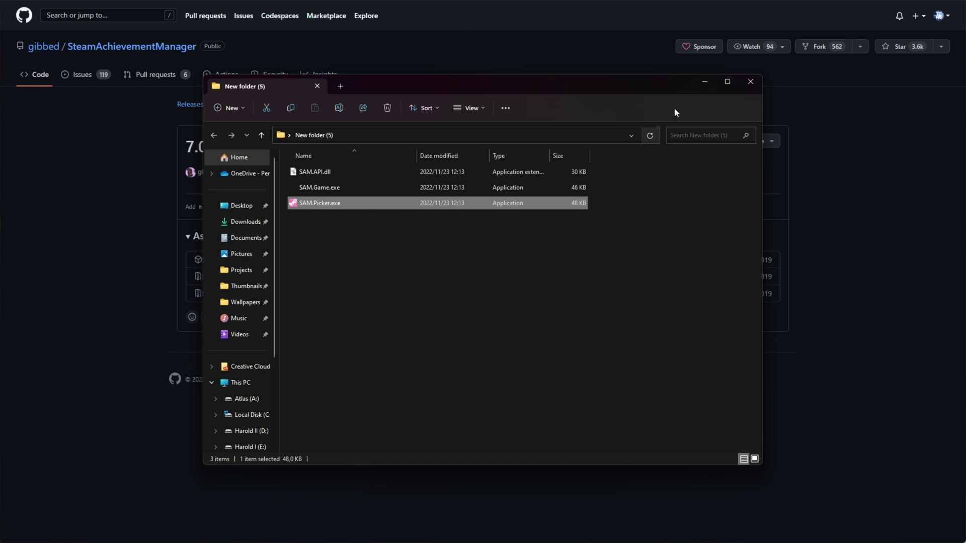
{"action": "left_click", "coordinate": [750, 82]}
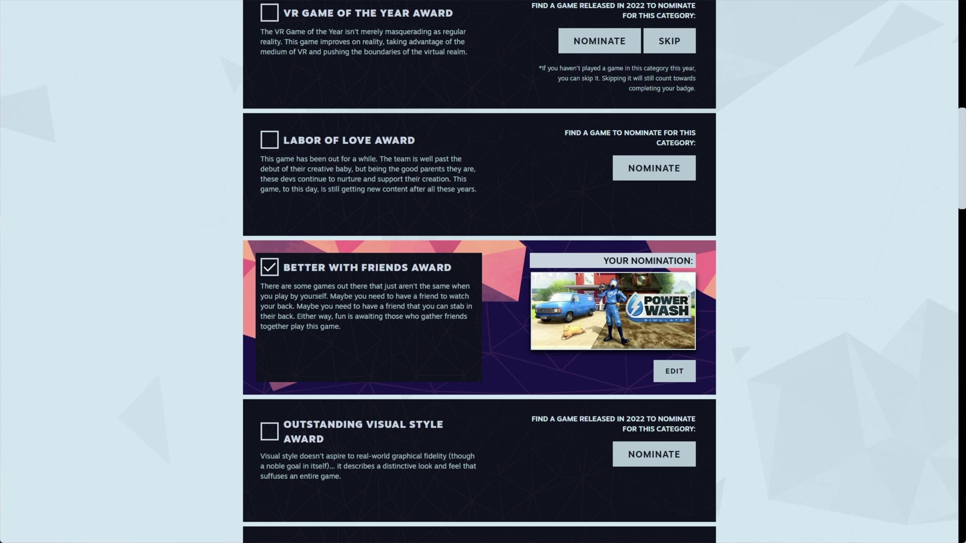
{"action": "scroll", "coordinate": [167, 227], "scroll_direction": "down", "scroll_amount": 20}
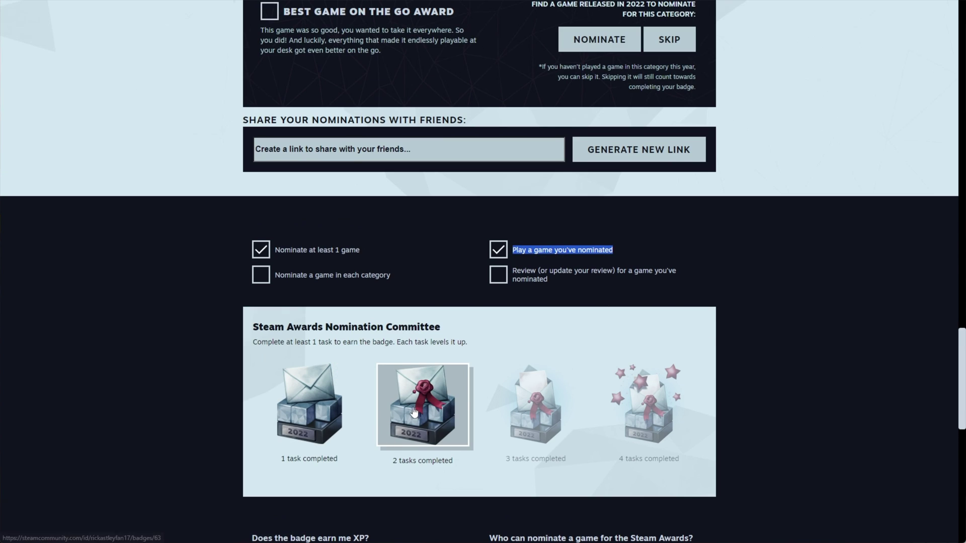
Open PowerWash Simulator's store page from the Better With Friends nomination and post the review "It's great and wet".
{"action": "left_click_drag", "start_coordinate": [421, 278], "coordinate": [264, 279]}
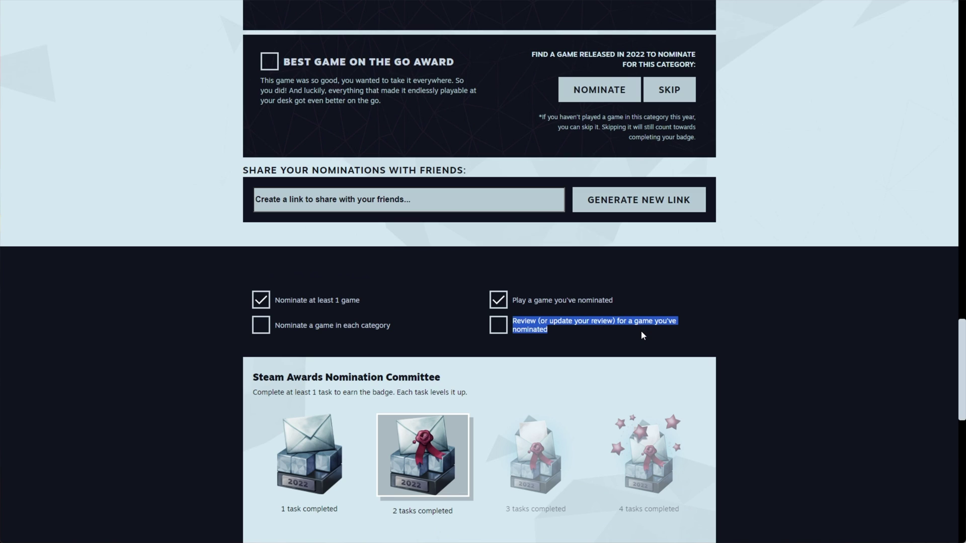
{"action": "left_click", "coordinate": [641, 330]}
{"action": "scroll", "coordinate": [641, 330], "scroll_direction": "up", "scroll_amount": 20}
{"action": "left_click_drag", "start_coordinate": [284, 245], "coordinate": [347, 309]}
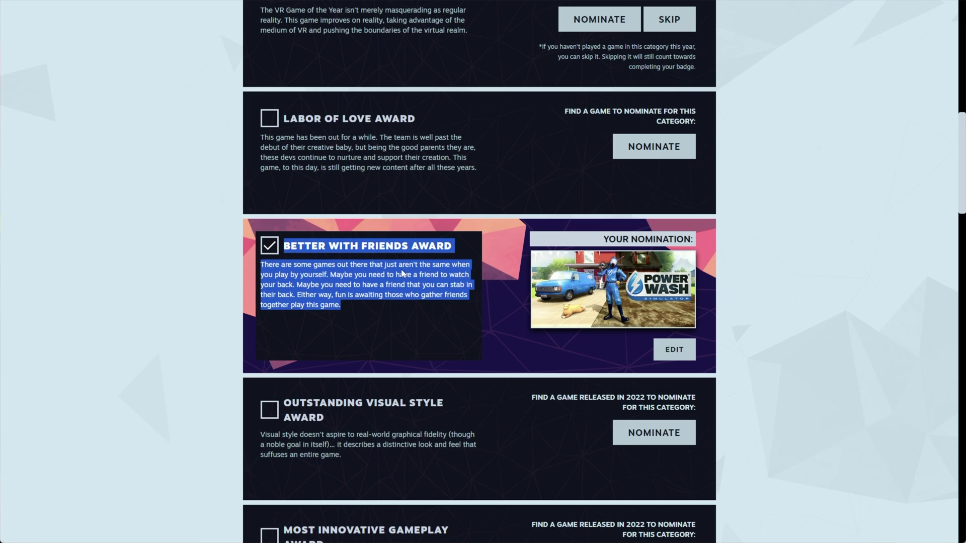
{"action": "left_click", "coordinate": [492, 283]}
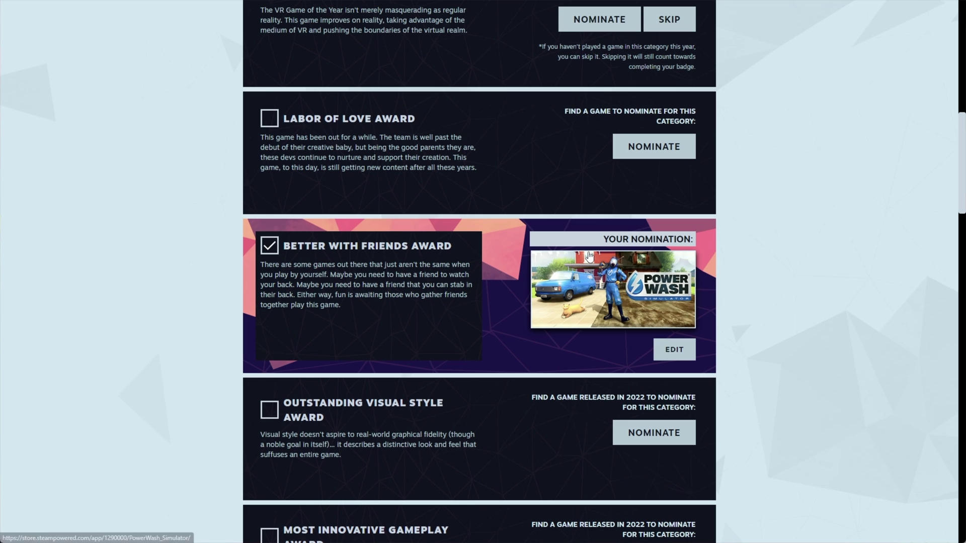
{"action": "left_click", "coordinate": [584, 303]}
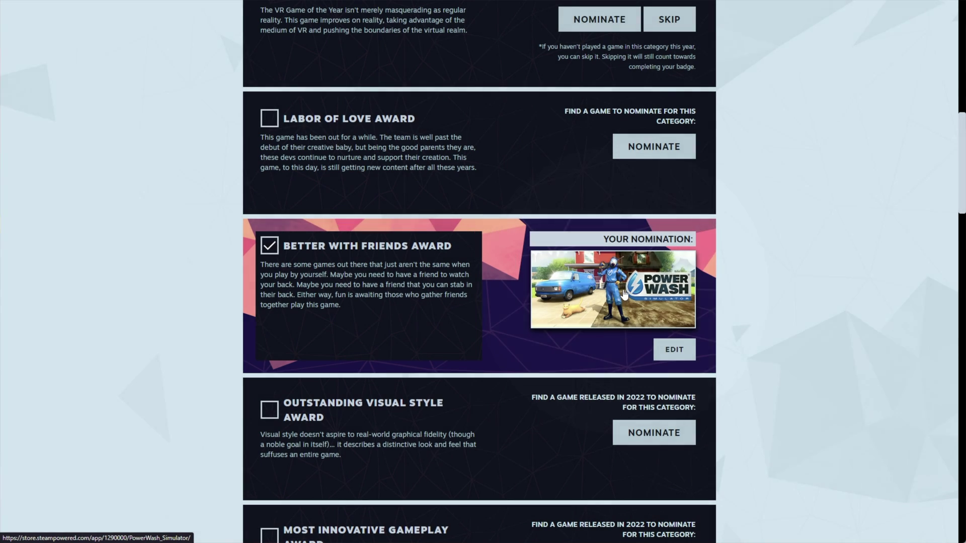
{"action": "type", "text": "It's great and wet"}
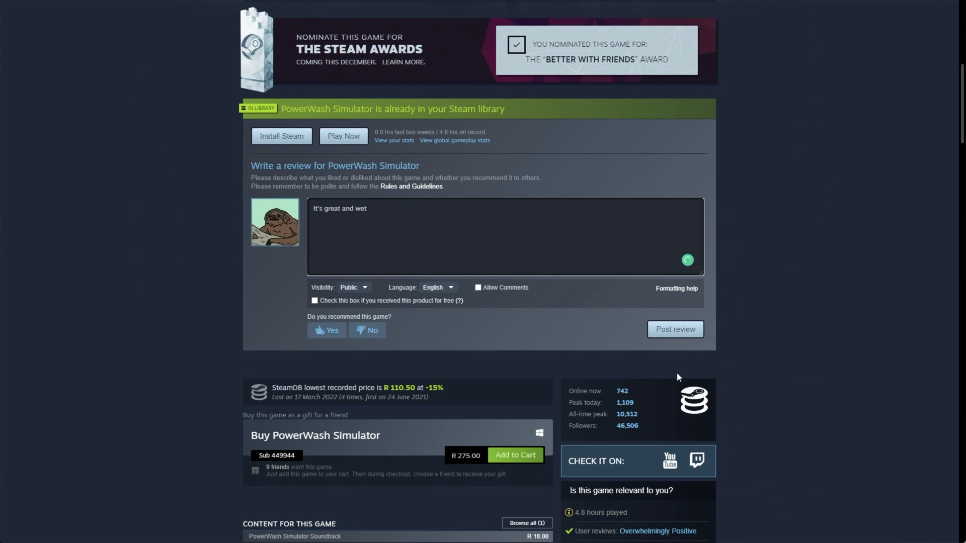
{"action": "left_click", "coordinate": [298, 287]}
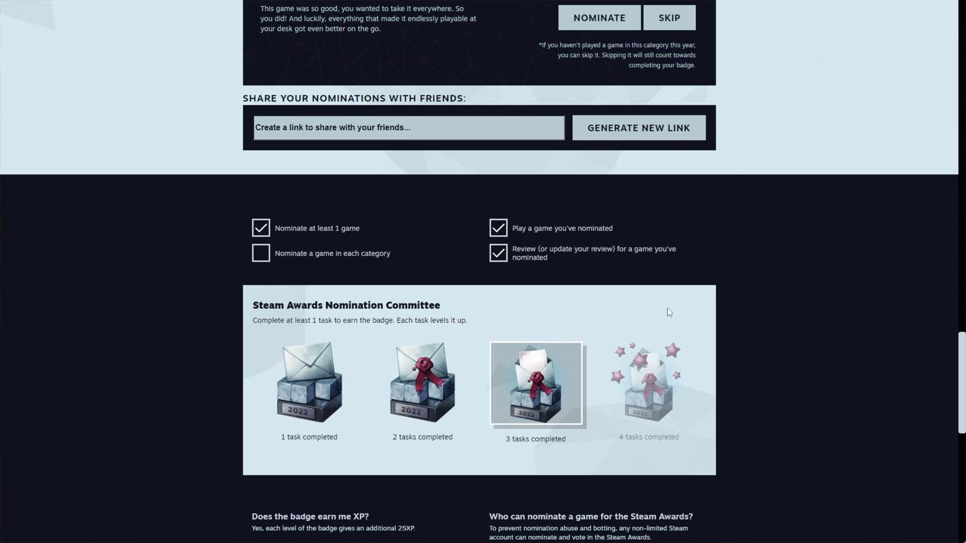
Check the review task and the task to nominate a game in each category in the badge progress list.
{"action": "left_click_drag", "start_coordinate": [513, 249], "coordinate": [559, 260]}
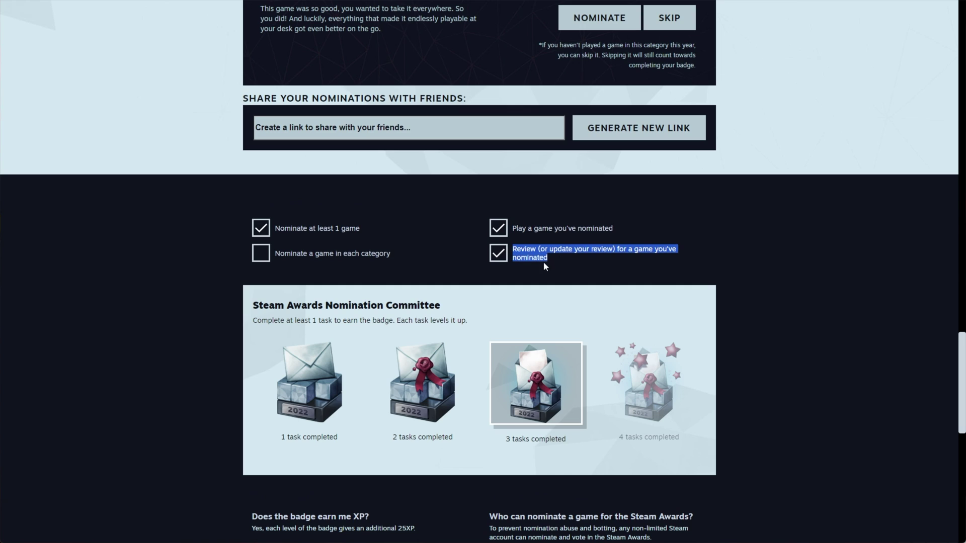
{"action": "left_click_drag", "start_coordinate": [388, 255], "coordinate": [276, 262]}
{"action": "left_click", "coordinate": [190, 232]}
Go through the award categories and skip the VR Game of the Year Award.
{"action": "scroll", "coordinate": [207, 245], "scroll_direction": "up", "scroll_amount": 20}
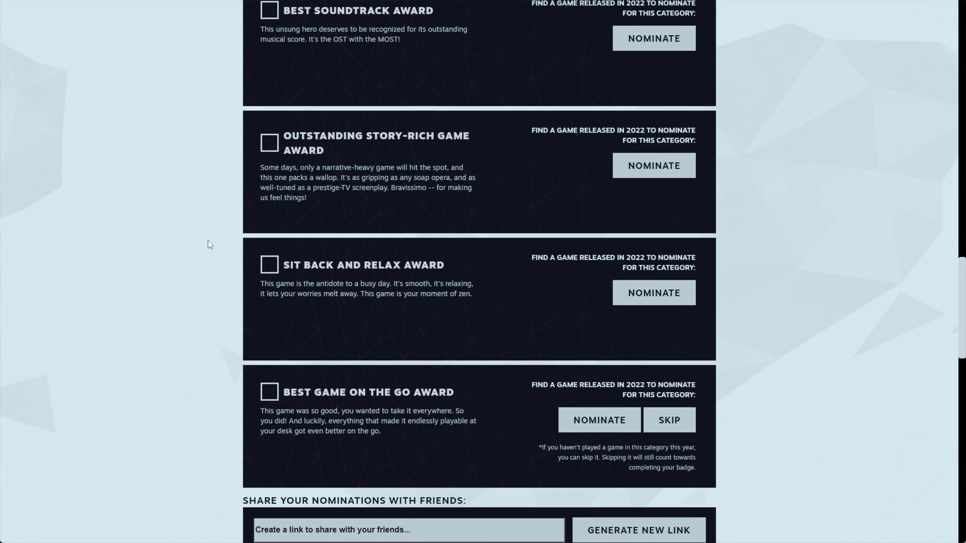
{"action": "scroll", "coordinate": [209, 245], "scroll_direction": "up", "scroll_amount": 7}
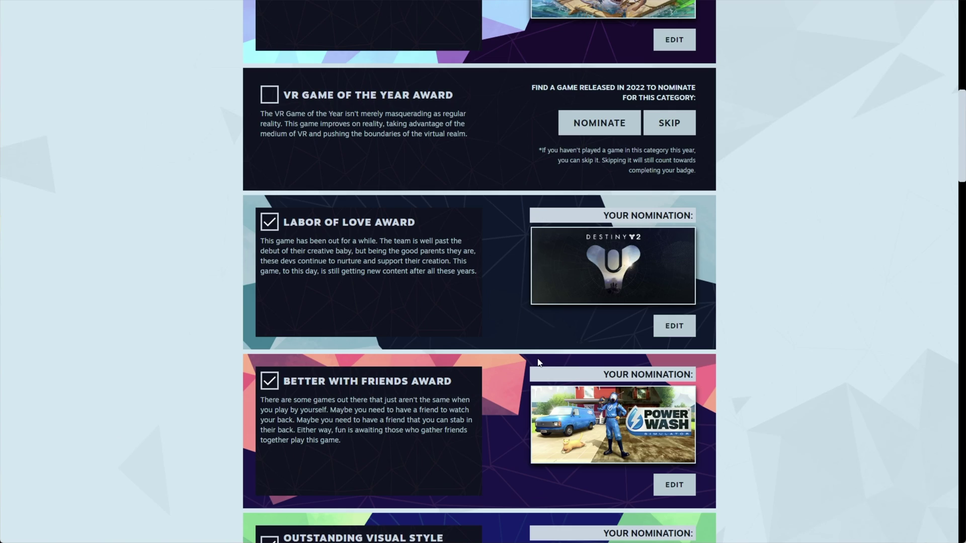
{"action": "scroll", "coordinate": [538, 356], "scroll_direction": "up", "scroll_amount": 5}
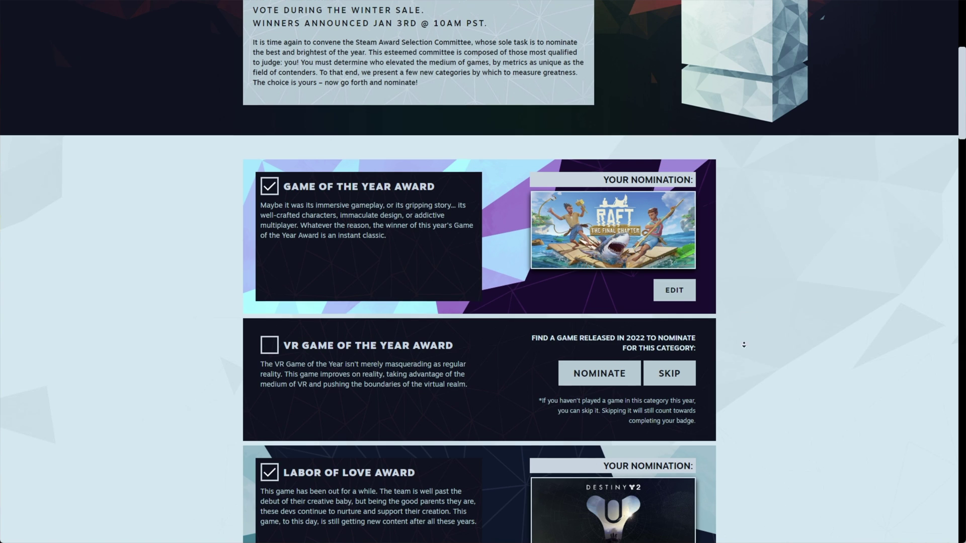
{"action": "scroll", "coordinate": [740, 342], "scroll_direction": "down", "scroll_amount": 1}
{"action": "left_click", "coordinate": [671, 312]}
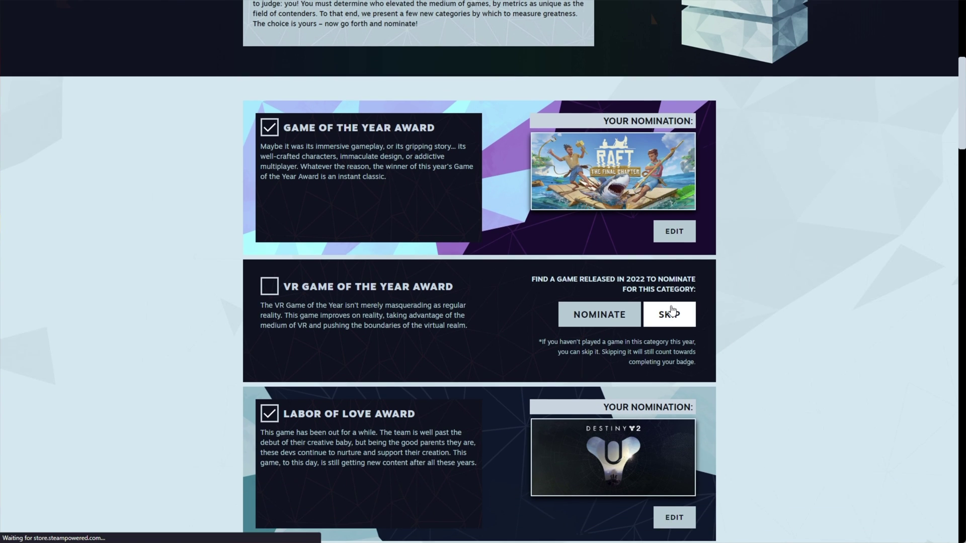
Check the completed tasks and badge level in the Steam Awards Nomination Committee section.
{"action": "scroll", "coordinate": [719, 407], "scroll_direction": "down", "scroll_amount": 20}
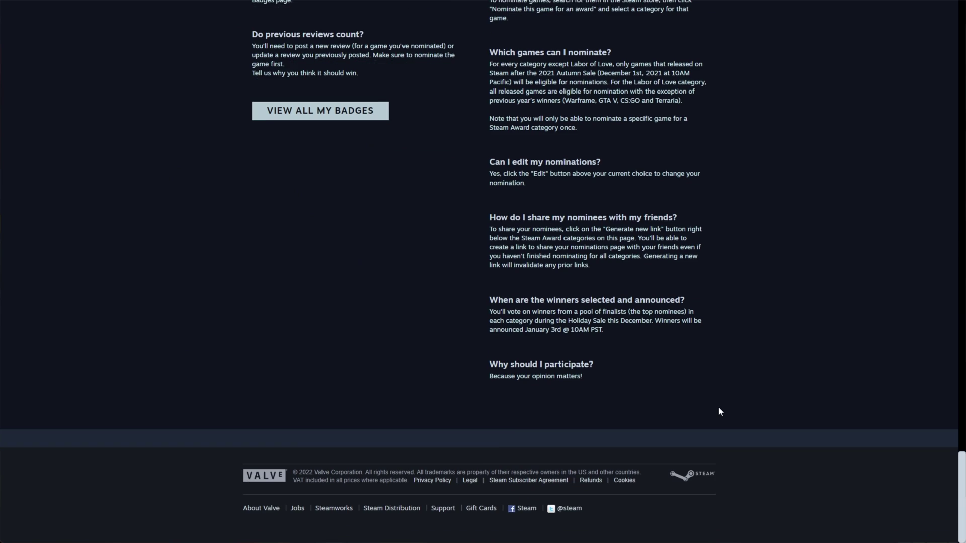
{"action": "scroll", "coordinate": [712, 407], "scroll_direction": "up", "scroll_amount": 6}
{"action": "scroll", "coordinate": [712, 411], "scroll_direction": "up", "scroll_amount": 6}
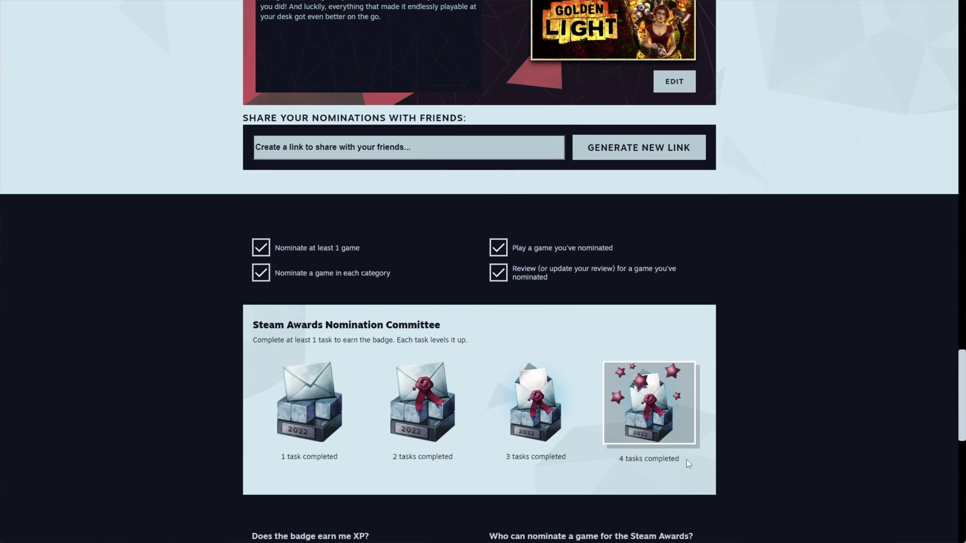
{"action": "left_click_drag", "start_coordinate": [687, 460], "coordinate": [616, 470]}
{"action": "left_click", "coordinate": [614, 467]}
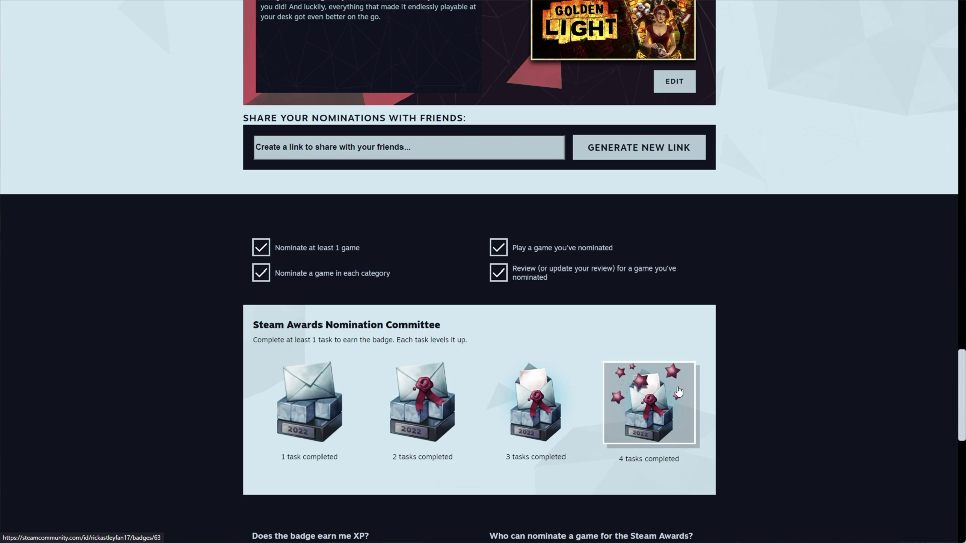
View the Steam Awards Nomination Committee 2022 badge page and its XP, and return to the beginning of the Steam Awards page.
{"action": "left_click", "coordinate": [180, 20]}
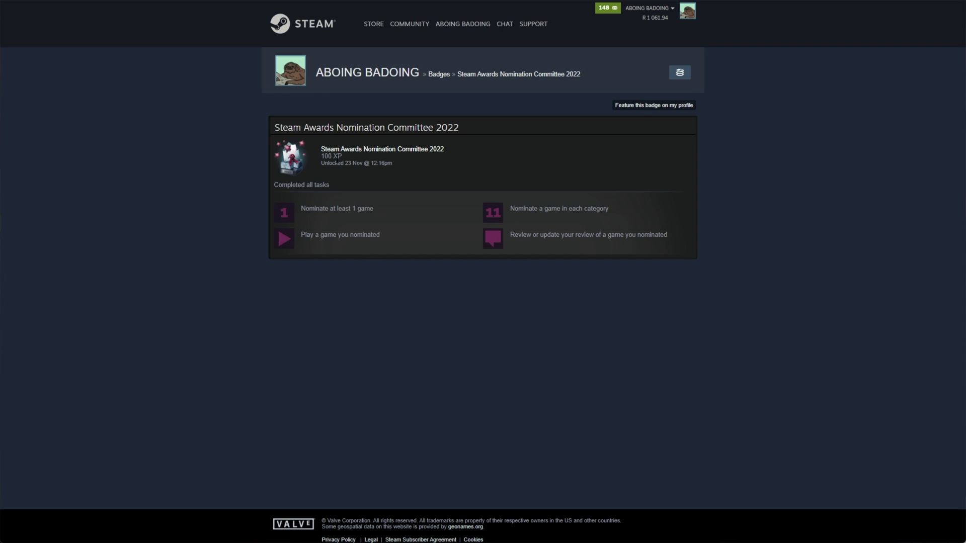
{"action": "left_click_drag", "start_coordinate": [338, 156], "coordinate": [312, 159]}
{"action": "left_click", "coordinate": [680, 310]}
{"action": "key", "text": "alt+Left"}
{"action": "scroll", "coordinate": [158, 228], "scroll_direction": "up", "scroll_amount": 15}
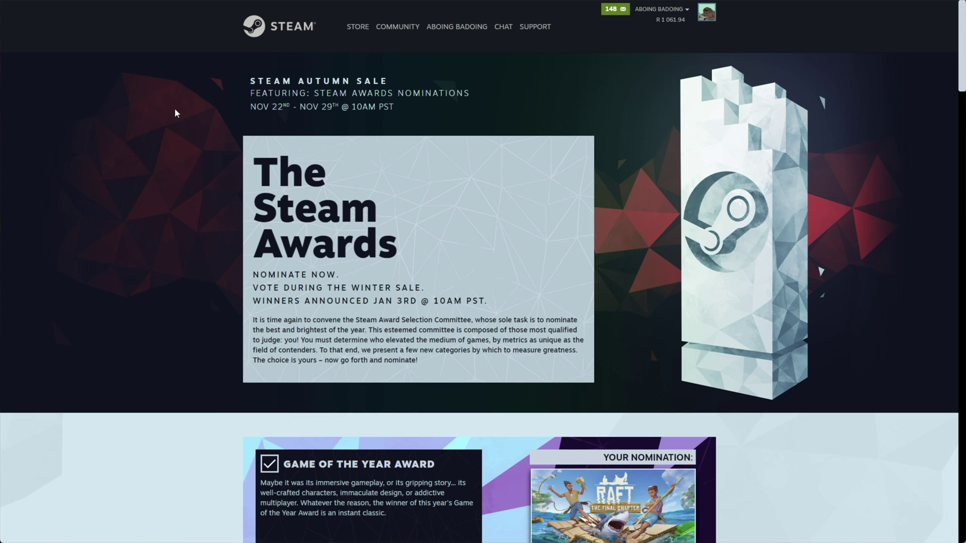